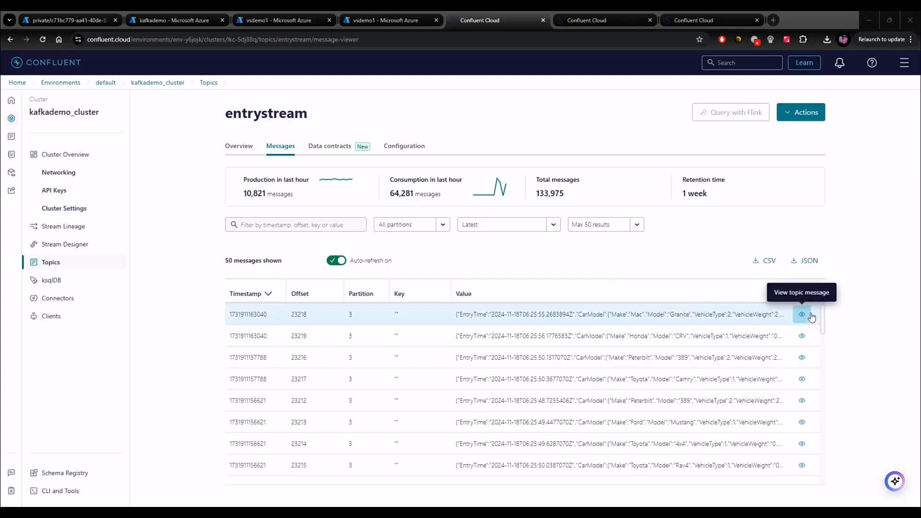
Examine sample messages in the entrystream and exitstream topics.
click(801, 314)
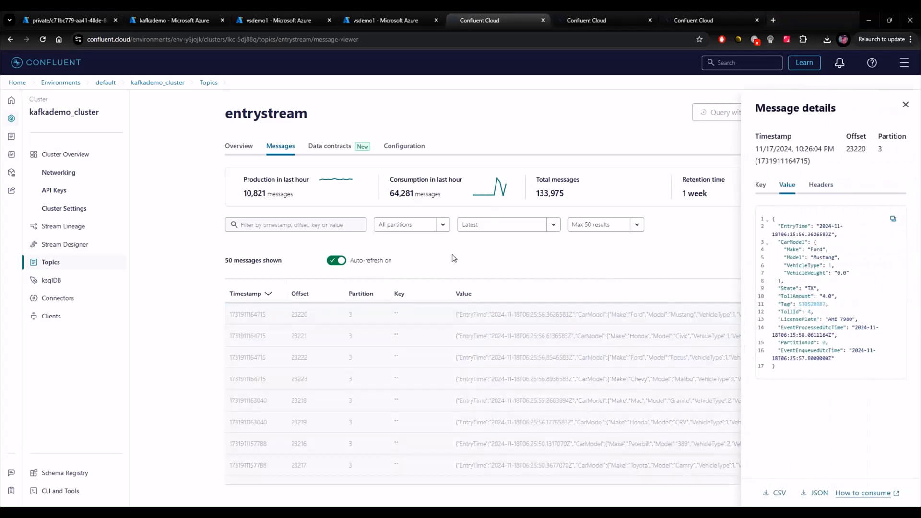
click(576, 21)
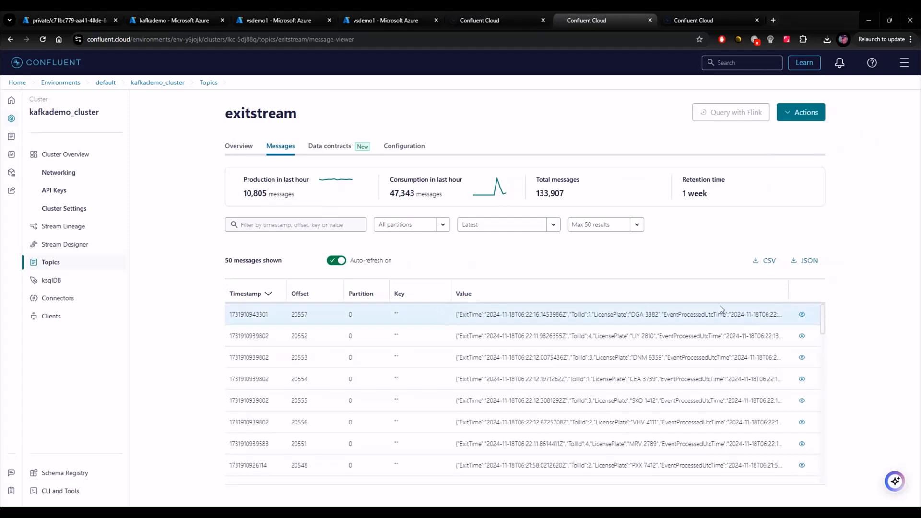
click(801, 315)
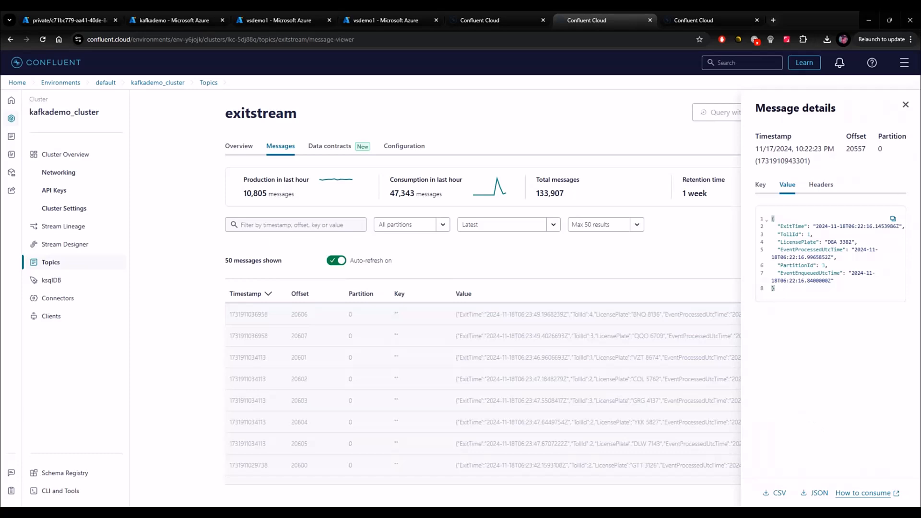
click(906, 104)
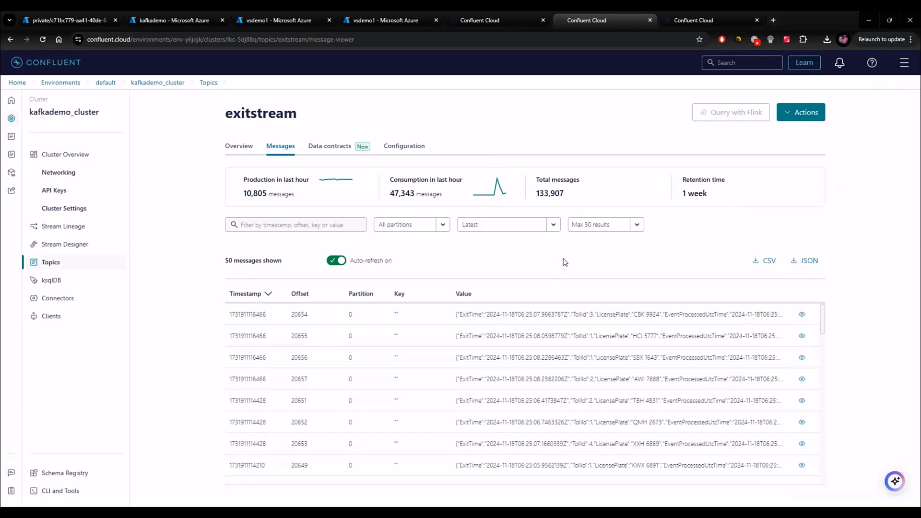
Open a new Kafka input form on the vsdemo1 job and inspect its Confluent Cloud API key options.
click(388, 20)
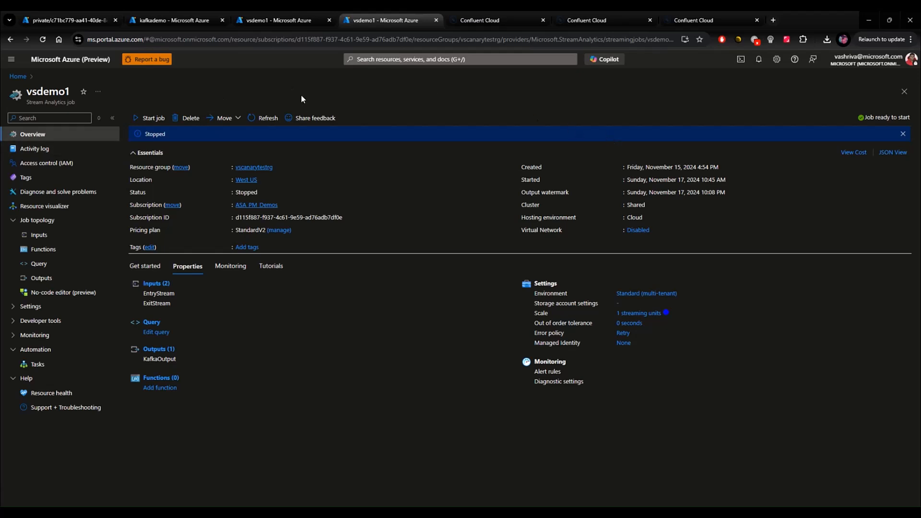
click(36, 220)
click(36, 221)
click(35, 235)
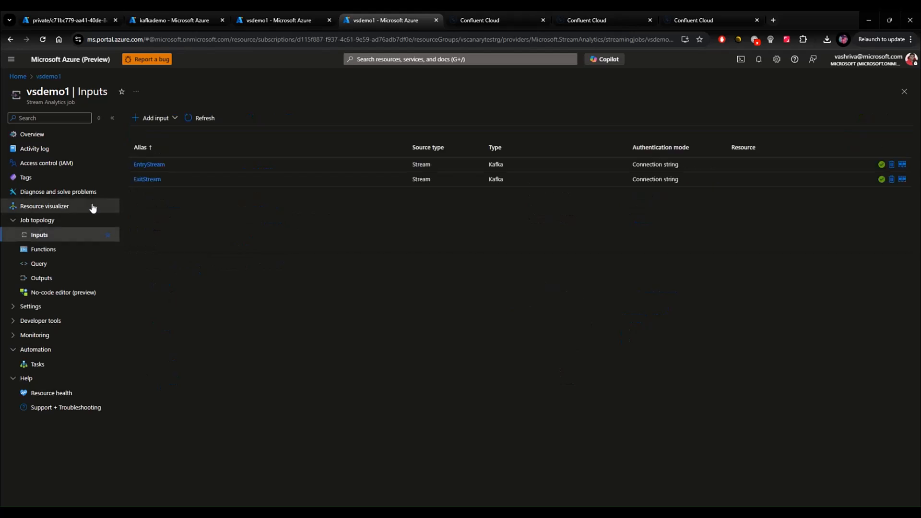
click(163, 120)
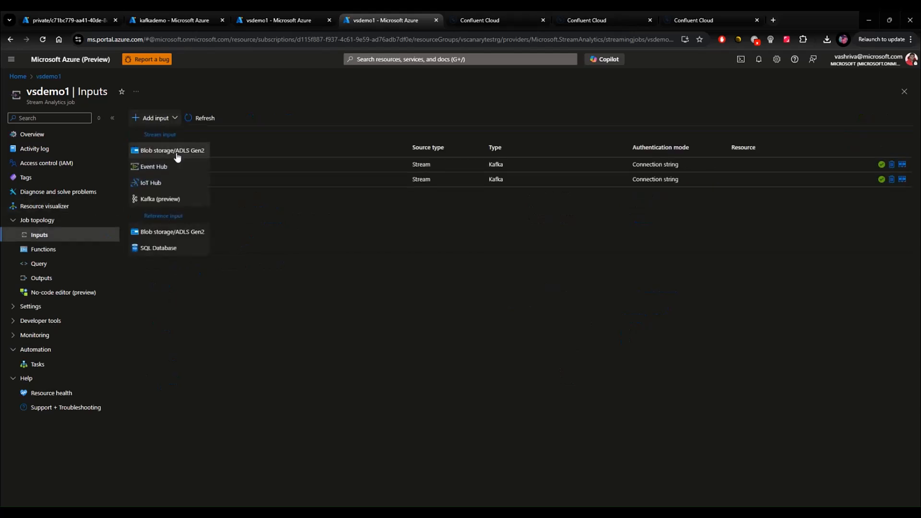
click(150, 199)
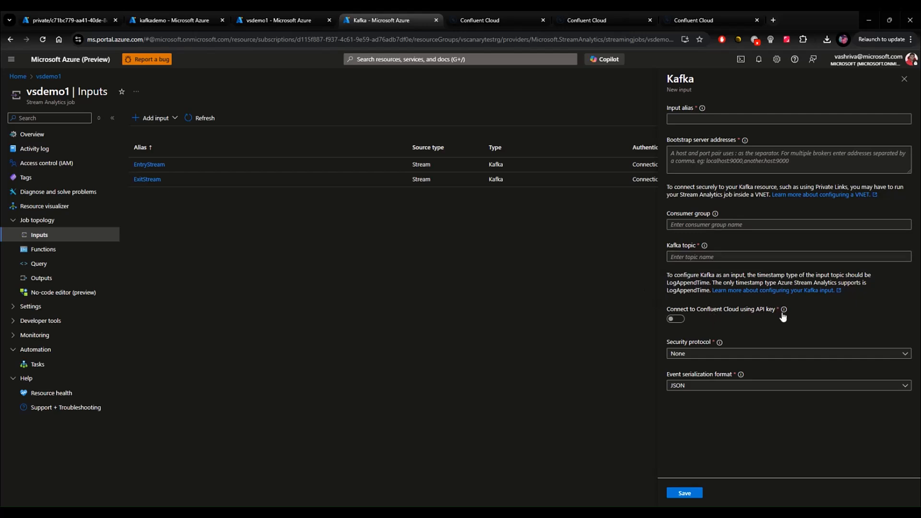
mouse_move(783, 311)
click(672, 319)
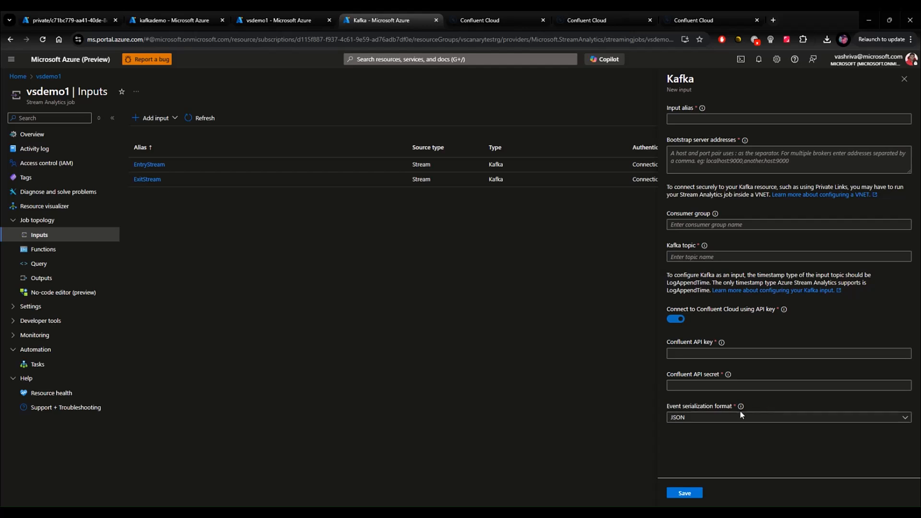
click(728, 418)
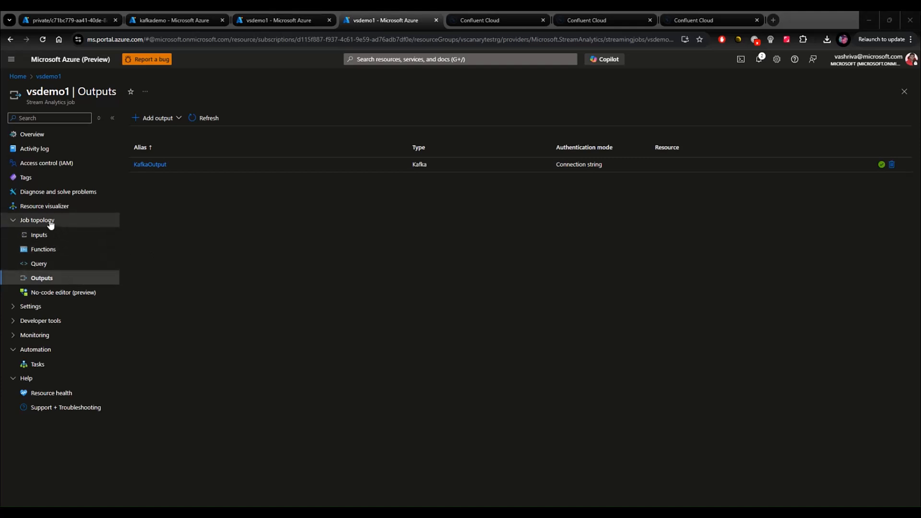
Open a new Kafka output form and close it without saving.
click(165, 118)
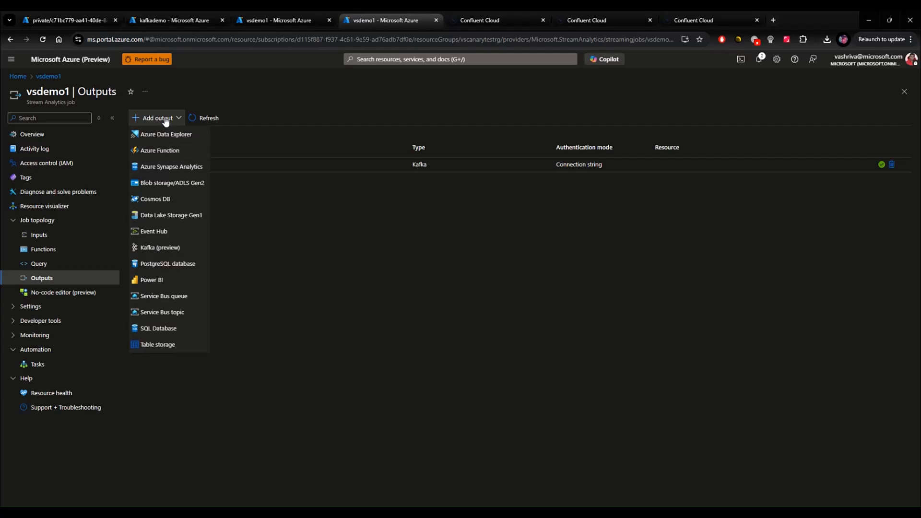
click(158, 246)
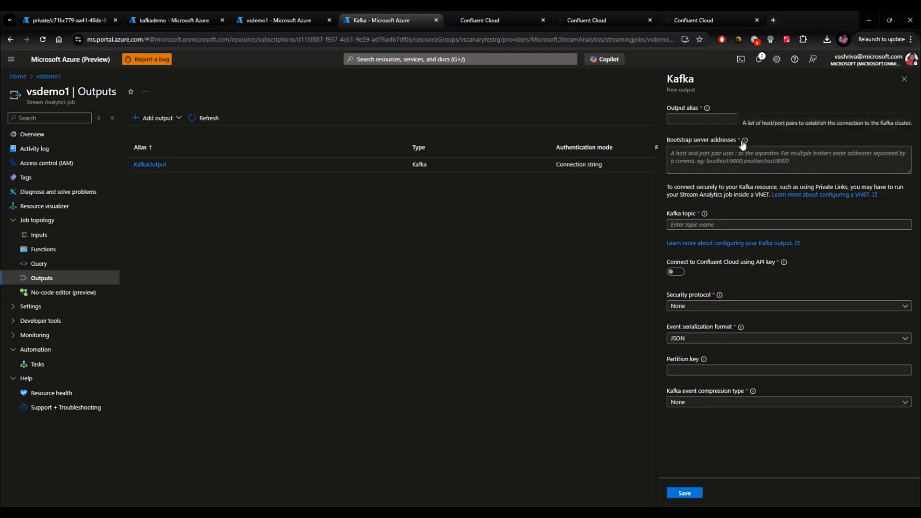
click(904, 81)
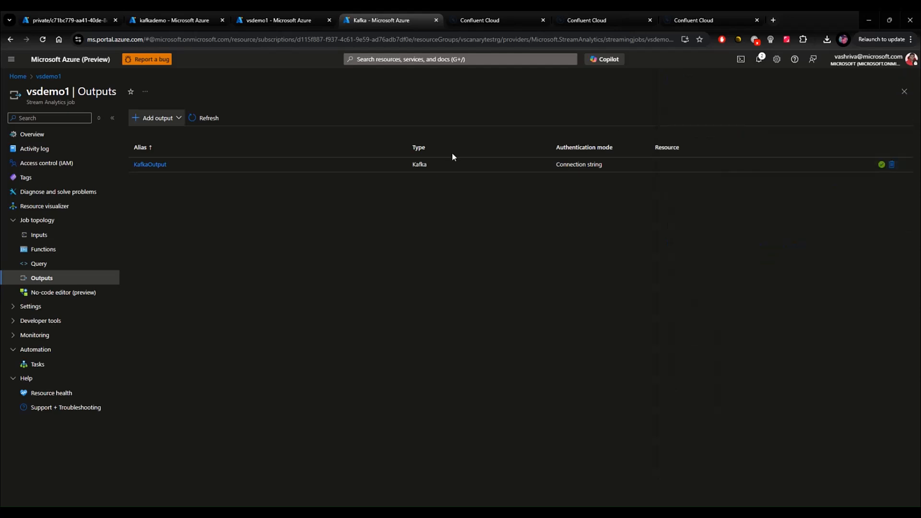
Test the connection of the existing KafkaOutput output.
click(168, 167)
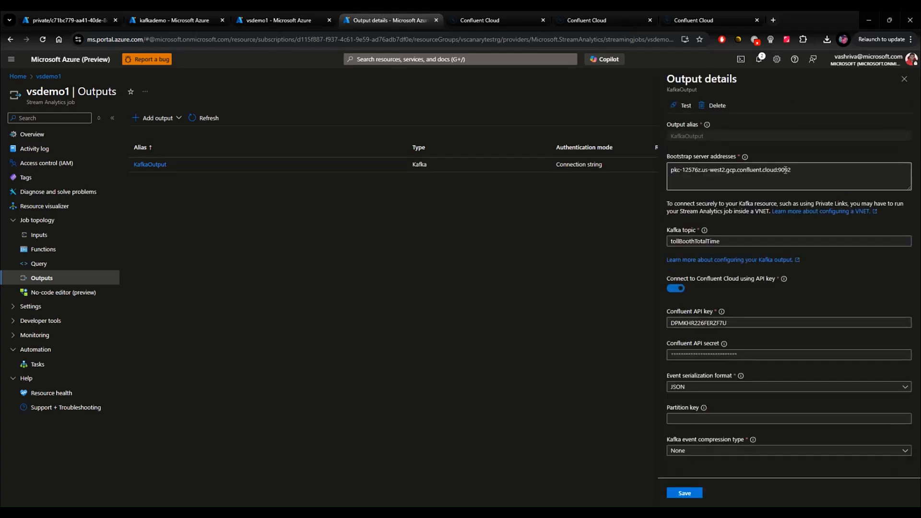
click(681, 110)
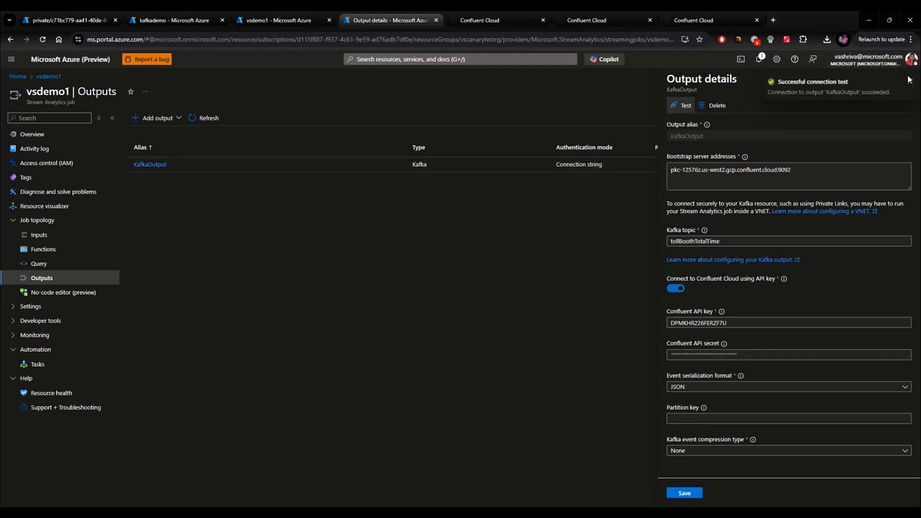
Replace the job query with a join of EntryStream and ExitStream into KafkaOutput computing DurationInMinutes.
click(31, 265)
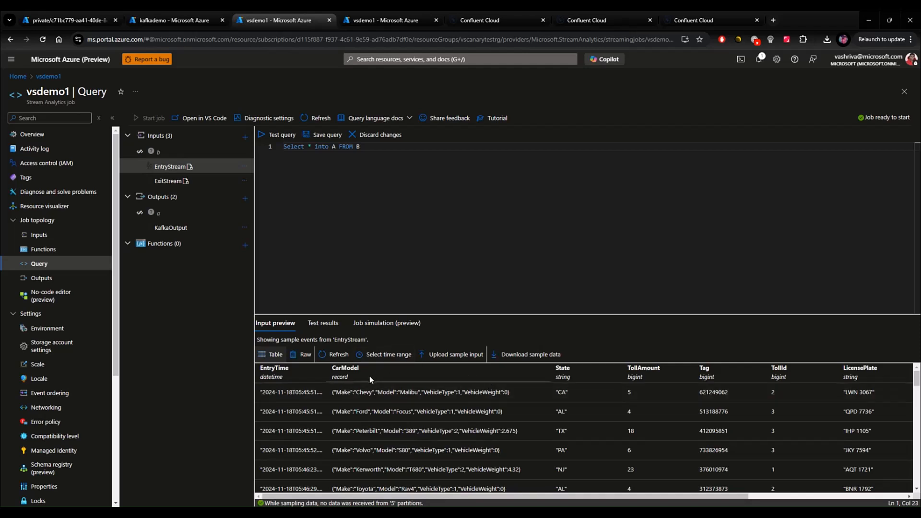
click(168, 181)
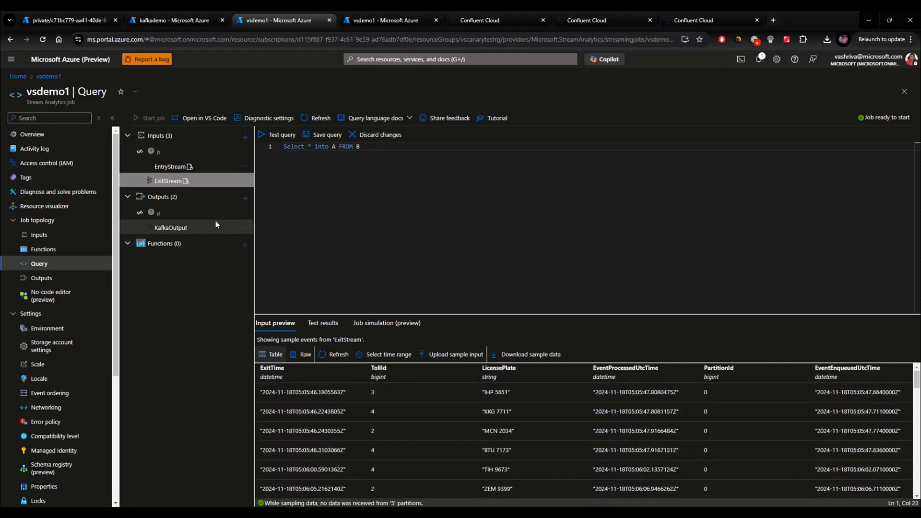
click(363, 148)
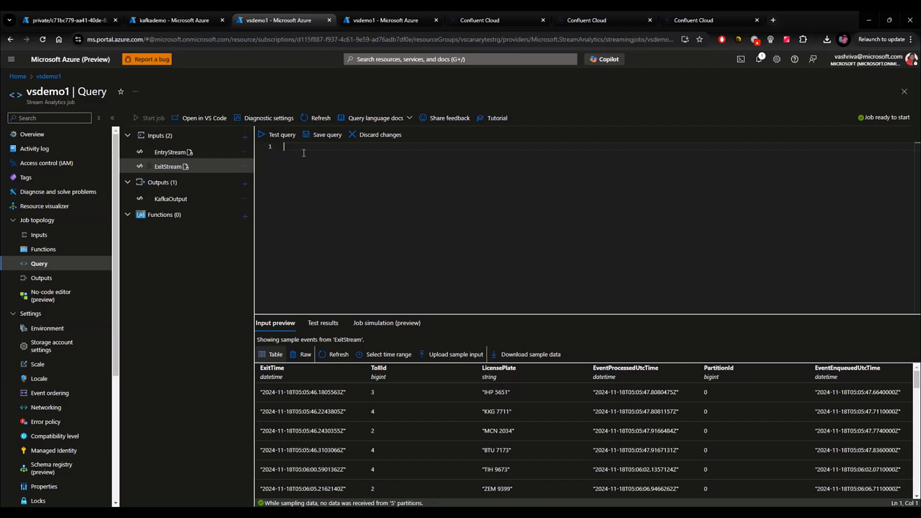
text(SELECT EntryStream.TollId, EntryStream.EntryTime, ExitStream.ExitTime, EntryStream.LicensePlate, DATEDIFF (minute, EntryStream.EntryTime, ExitStream.ExitTime) AS DurationInMinutes INTO KafkaOutput FROM EntryStream TIMESTAMP BY EntryTime JOIN ExitStream TIMESTAMP BY ExitTime ON (EntryStream.TollId= ExitStream.TollId AND EntryStream.LicensePlate = ExitStream.LicensePlate) AND DATEDIFF (minute, EntryStream, ExitStream ) BETWEEN 0 AND 15)
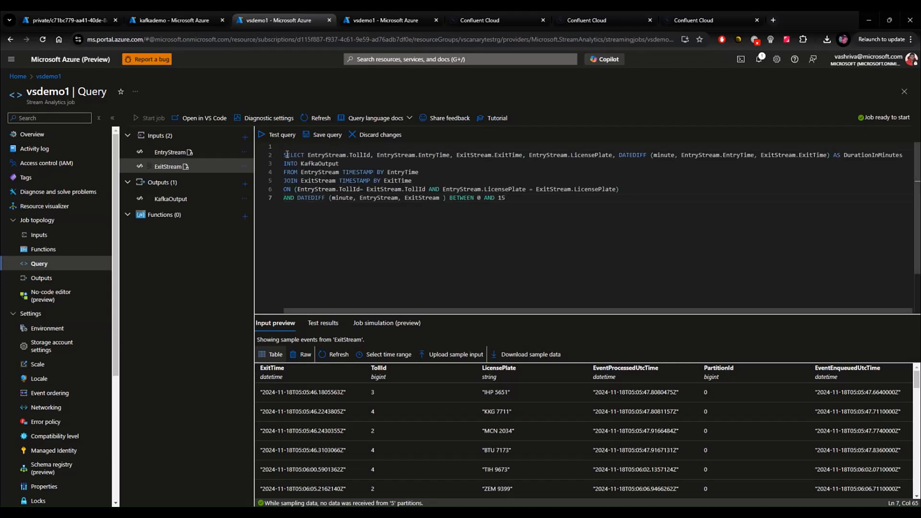
click(283, 154)
key(BackSpace)
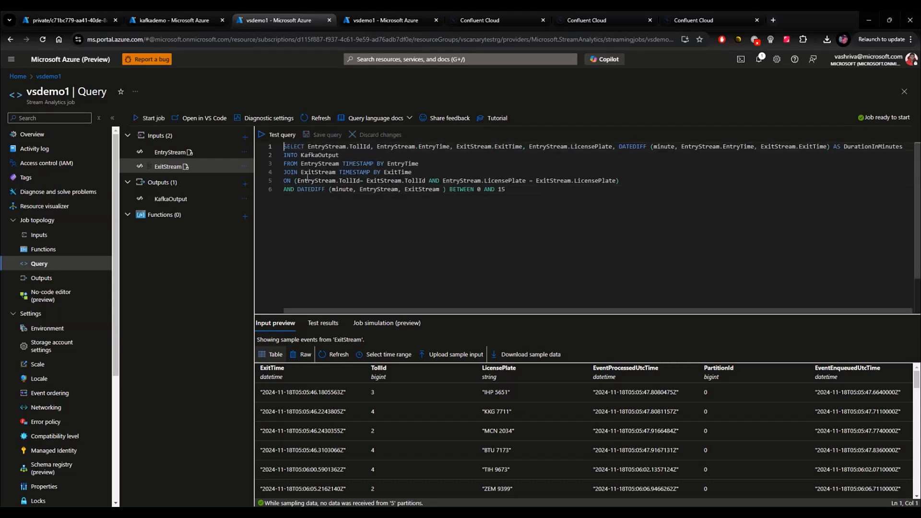
Test the query and start the job with output start time Now.
click(278, 134)
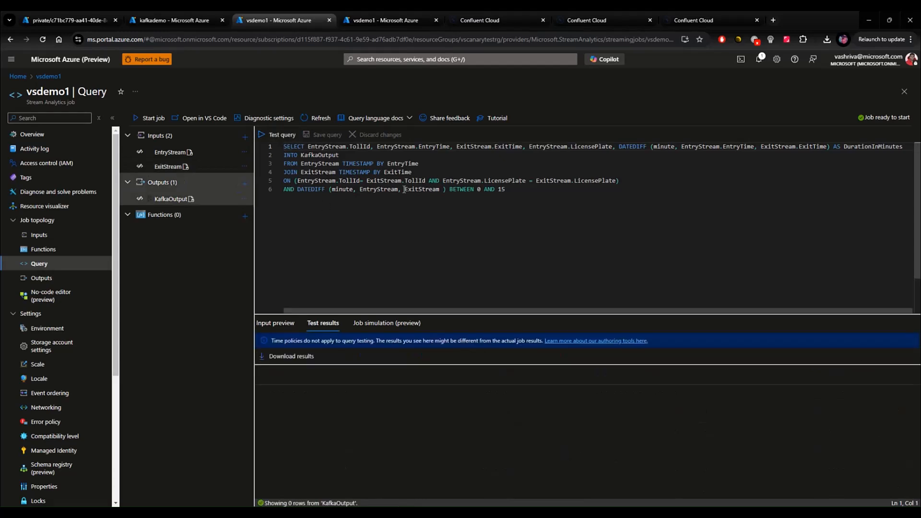
click(418, 241)
click(153, 119)
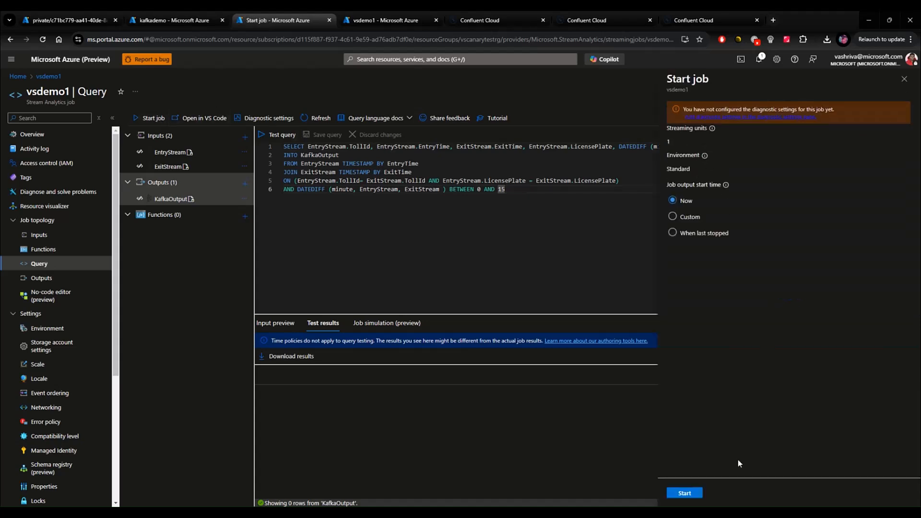
click(685, 492)
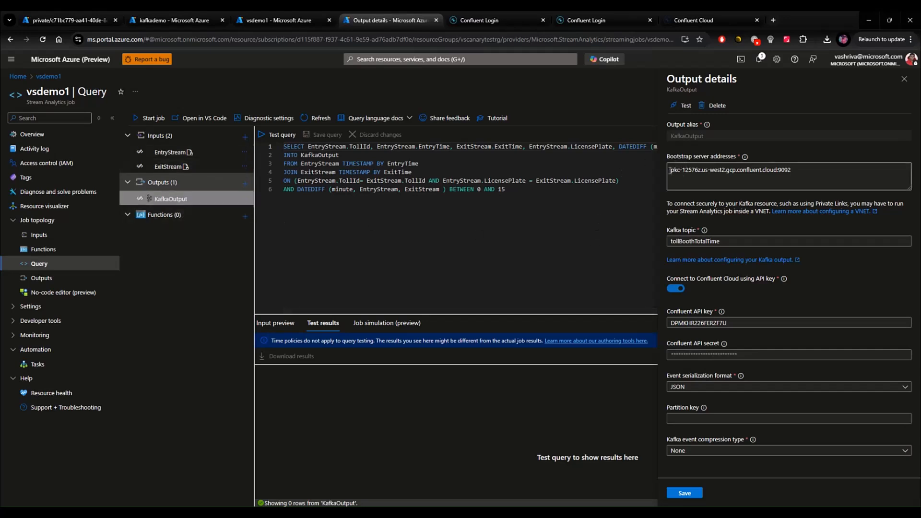
Review the KafkaOutput bootstrap server address and Kafka topic tollBoothTotalTime.
drag(670, 169, 789, 174)
drag(739, 242, 658, 240)
click(657, 240)
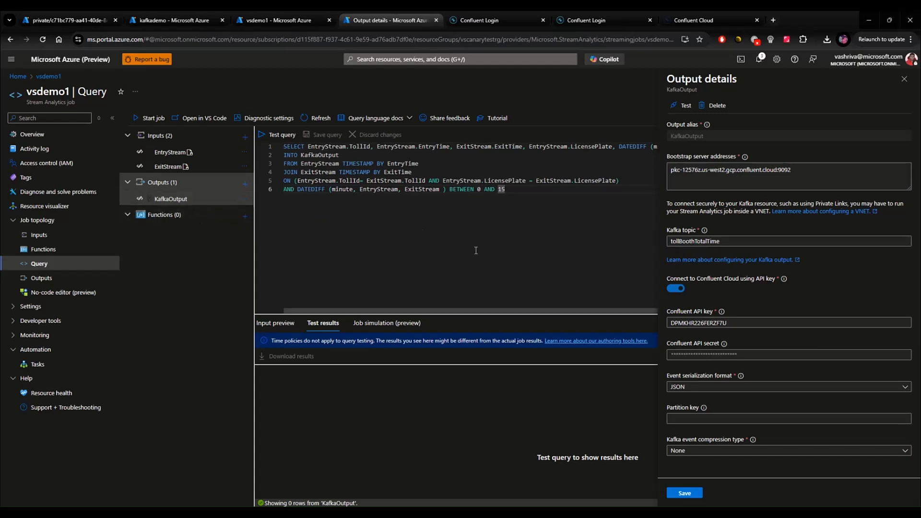
drag(676, 241, 638, 232)
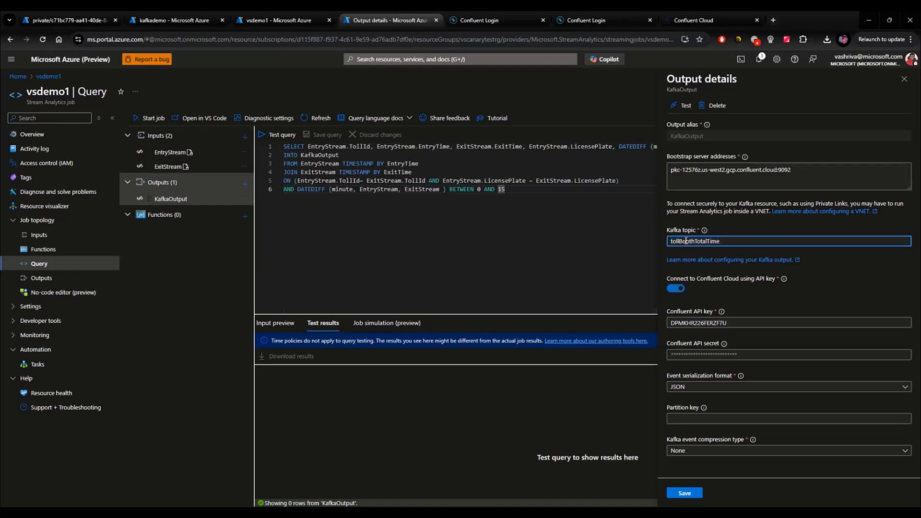
drag(805, 171, 671, 169)
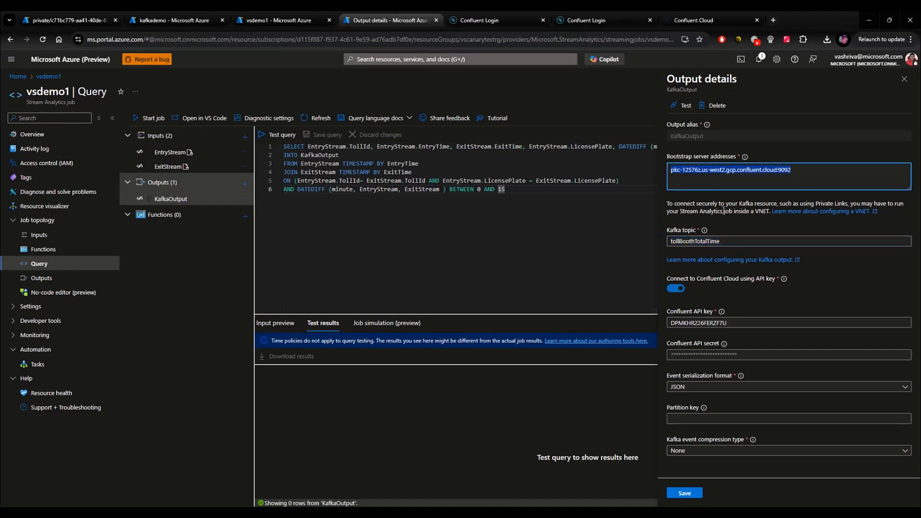
drag(725, 243, 664, 241)
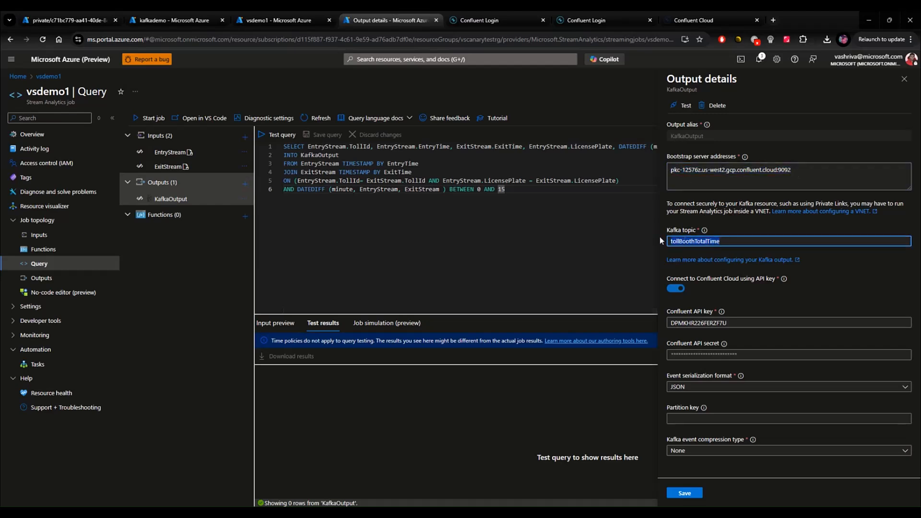
click(607, 240)
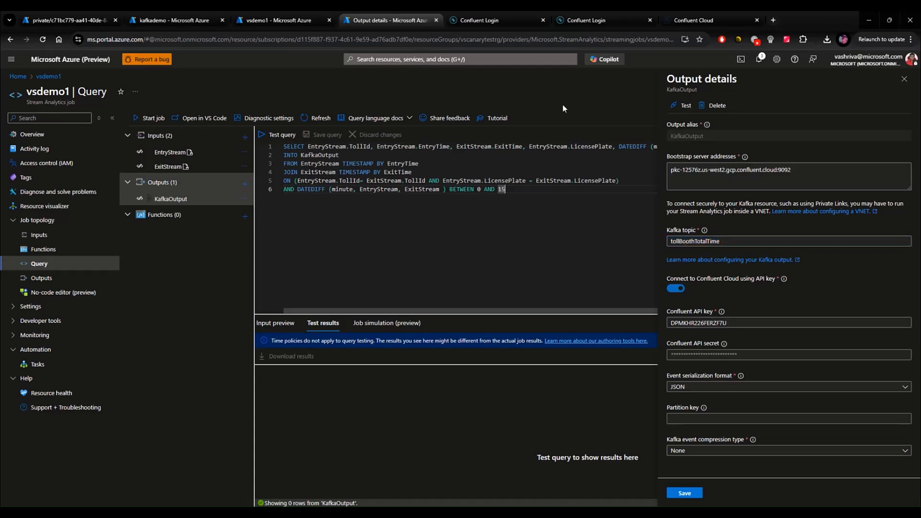
Inspect the output messages in the tollBoothTotalTime topic, including their durationinminutes field.
click(684, 19)
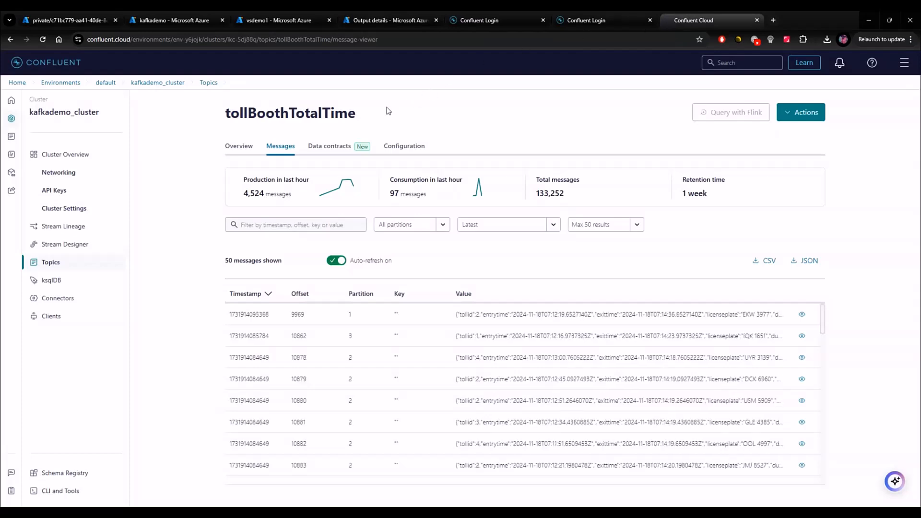
key(ctrl+3)
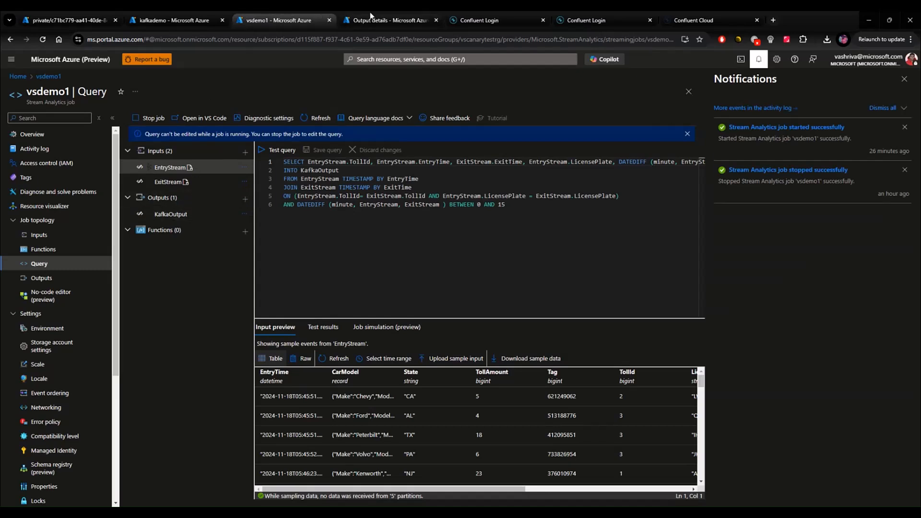
click(387, 22)
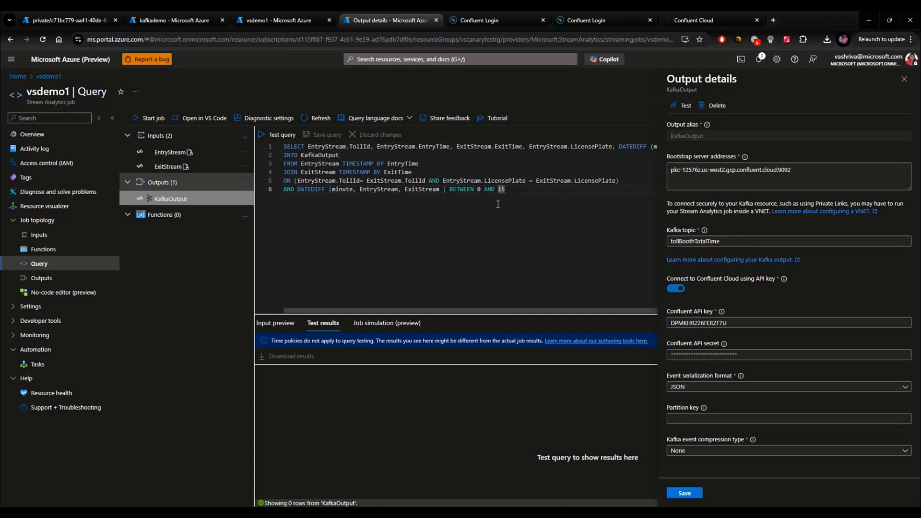
click(709, 22)
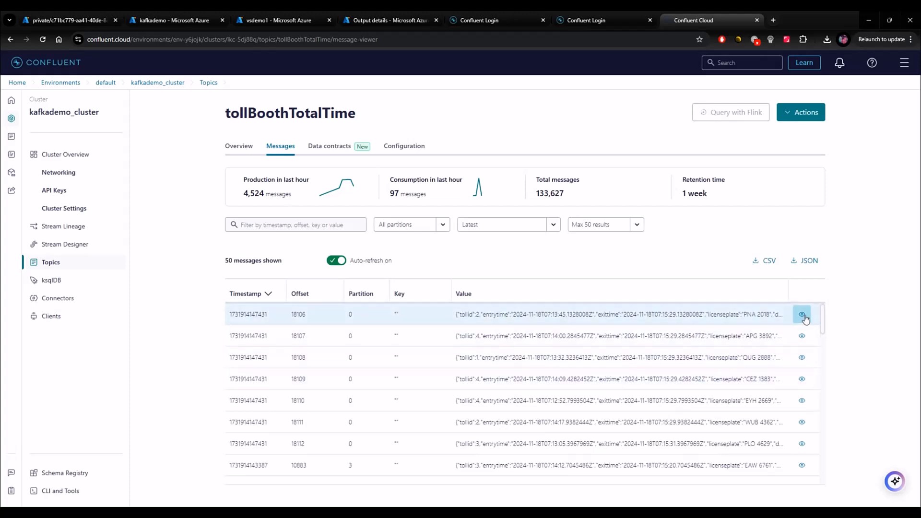
click(801, 315)
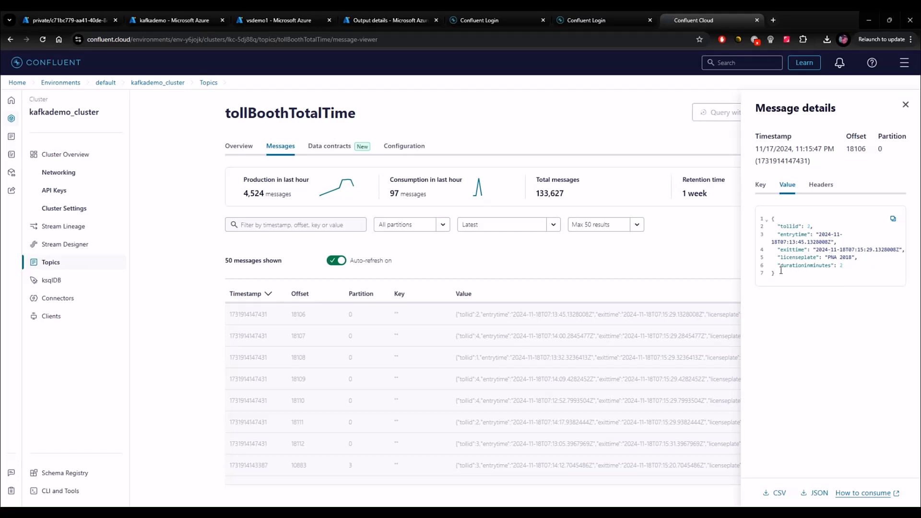
double_click(797, 267)
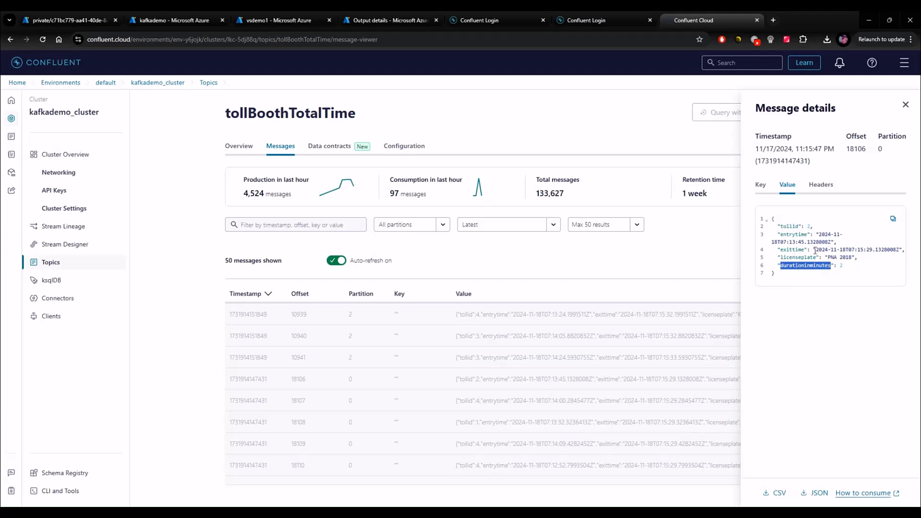
double_click(799, 257)
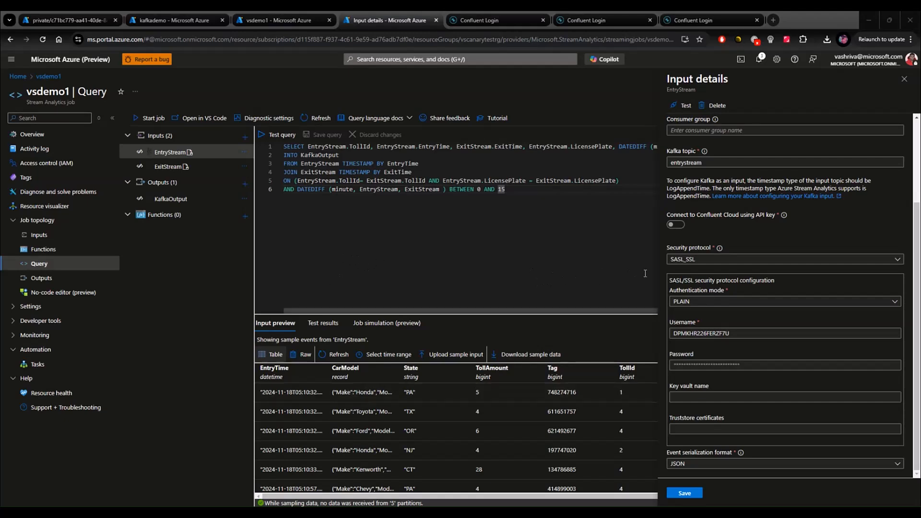
Review the security protocol choices for the EntryStream input, then close its input details.
click(730, 261)
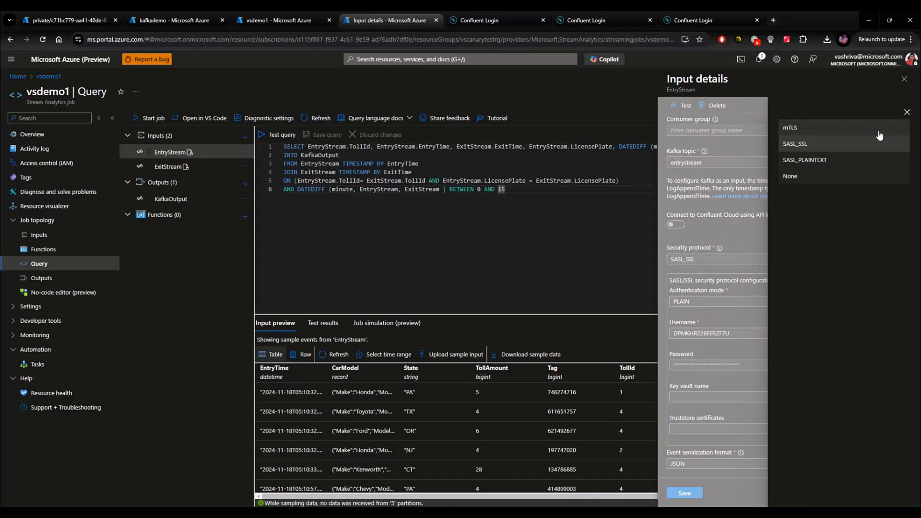
click(906, 113)
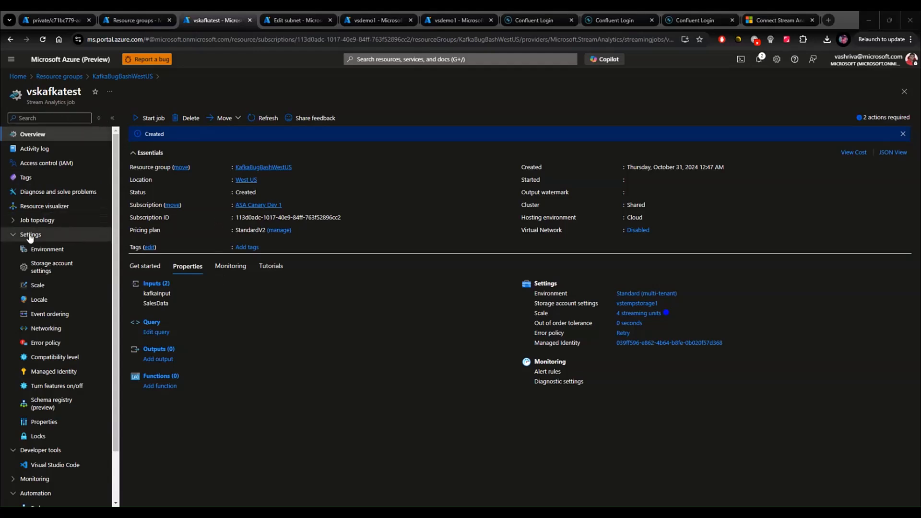
Browse the vskafkatest job's storage account and error policy settings, discarding unsaved edits, and open its Networking settings.
click(51, 267)
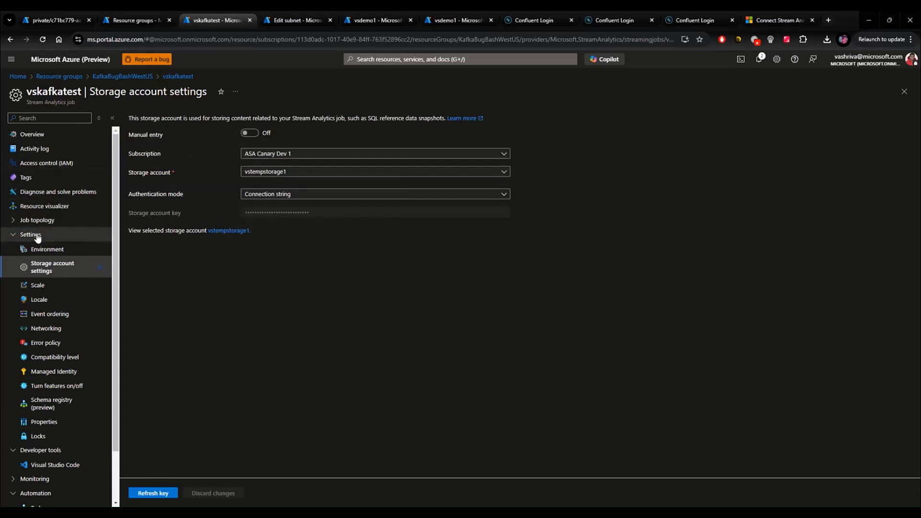
click(46, 342)
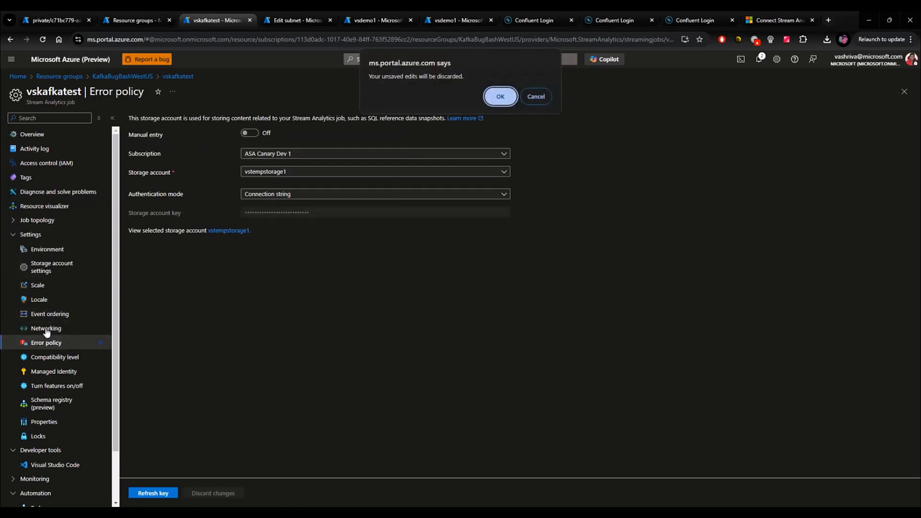
key(Return)
click(53, 328)
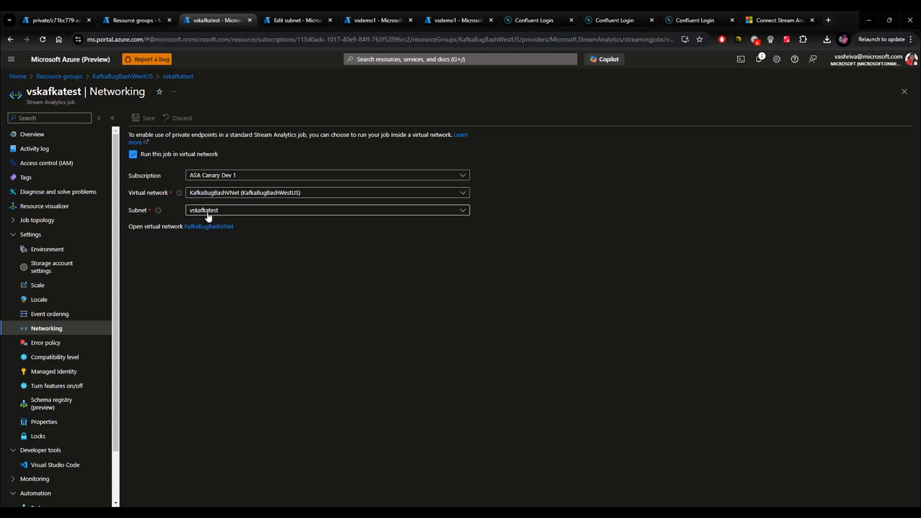
Review the vskafkatest subnet's security settings and its delegation to Microsoft.StreamAnalytics/streamingJobs.
click(301, 18)
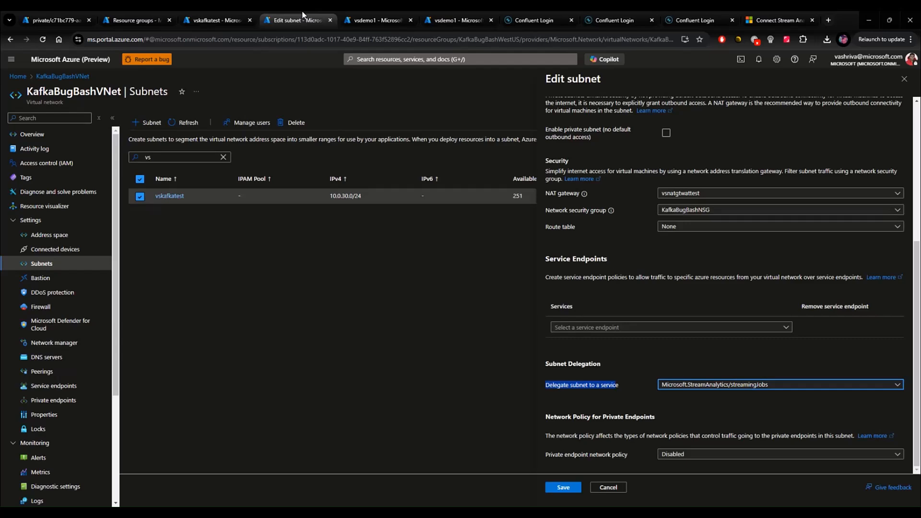
click(235, 19)
click(323, 17)
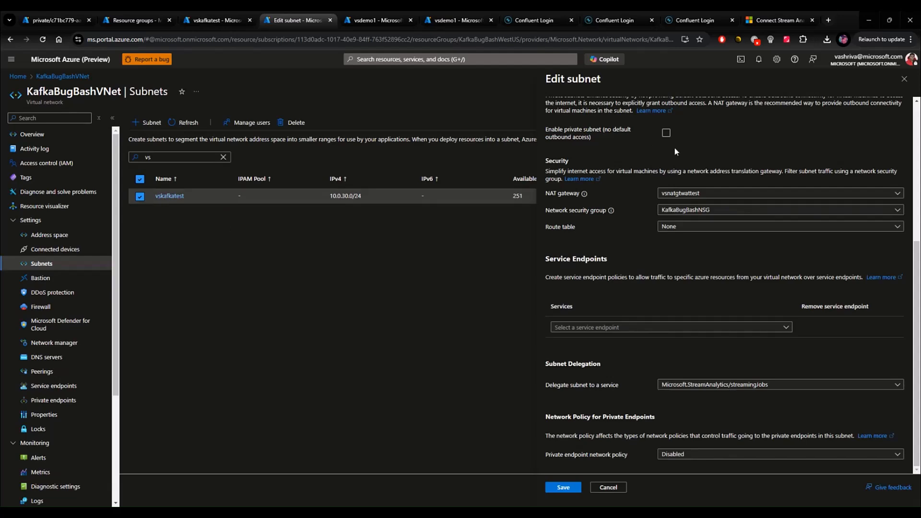
scroll(586, 213, up, 3)
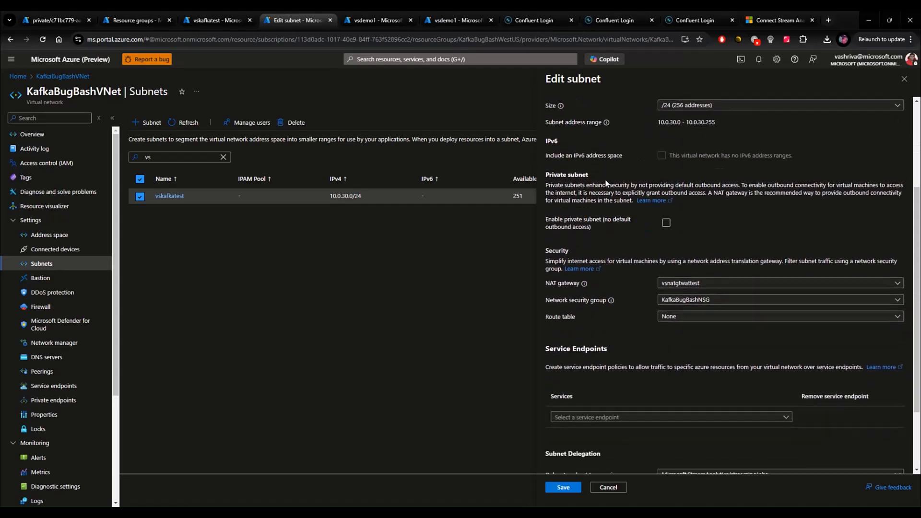
scroll(607, 183, down, 2)
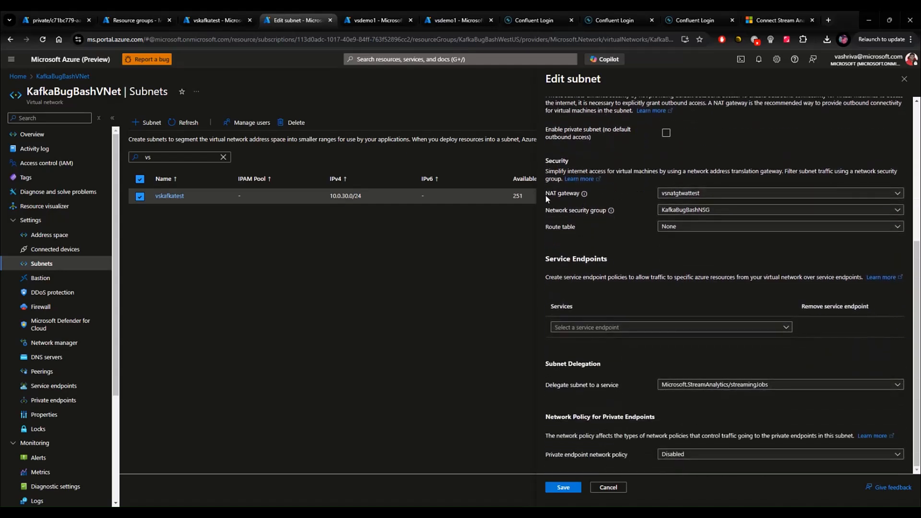
mouse_move(583, 194)
Enable running the vskafkatest job in virtual network KafkaBugBashVNet with subnet vskafkatest and save the change.
click(212, 15)
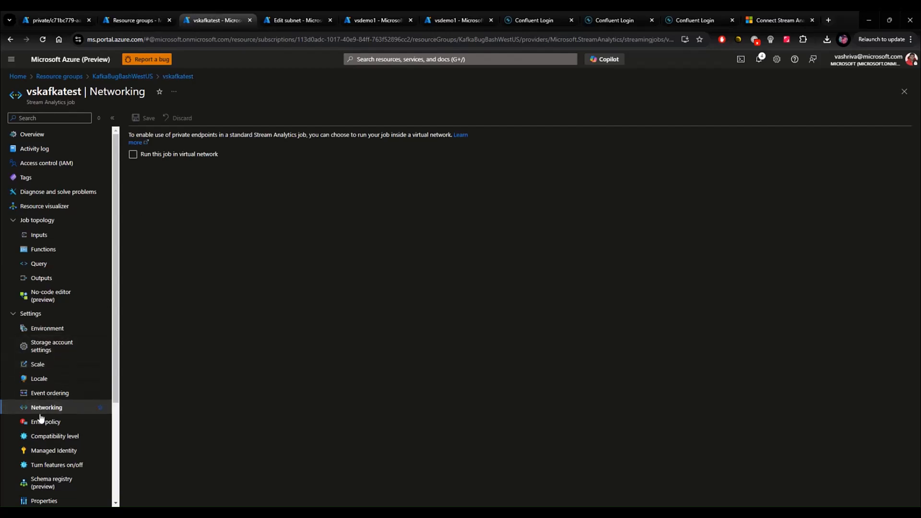
click(134, 155)
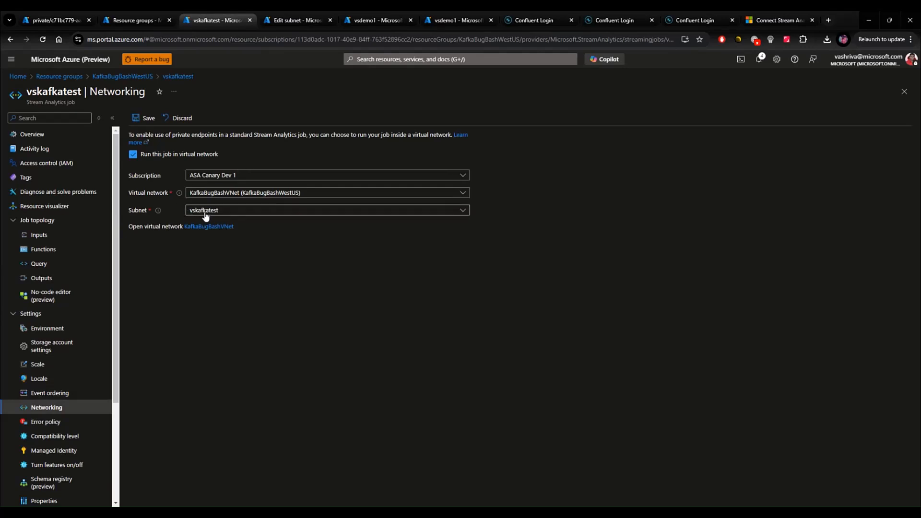
click(144, 118)
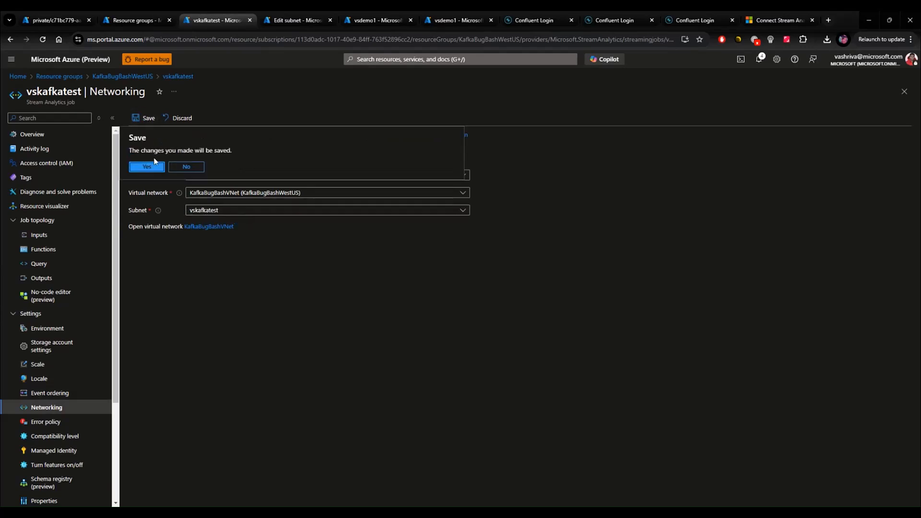
click(149, 167)
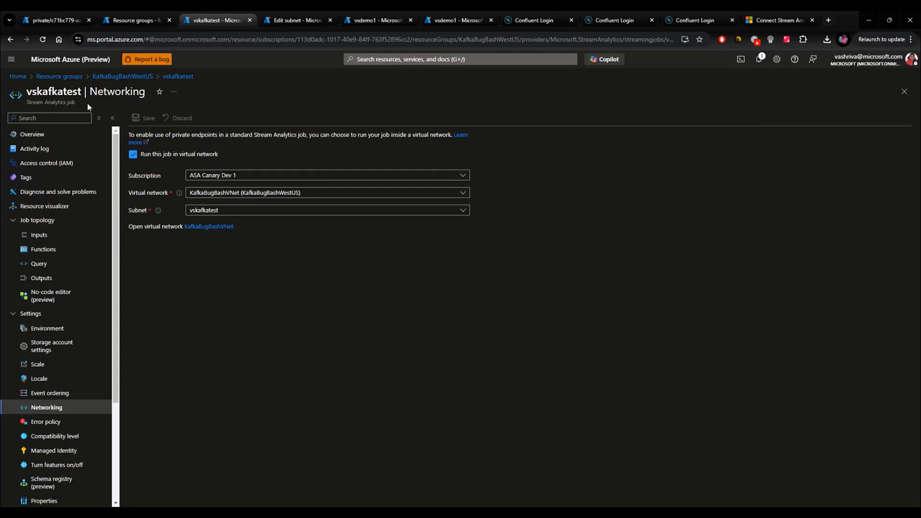
Open the details of the job's kafkainput input.
click(41, 236)
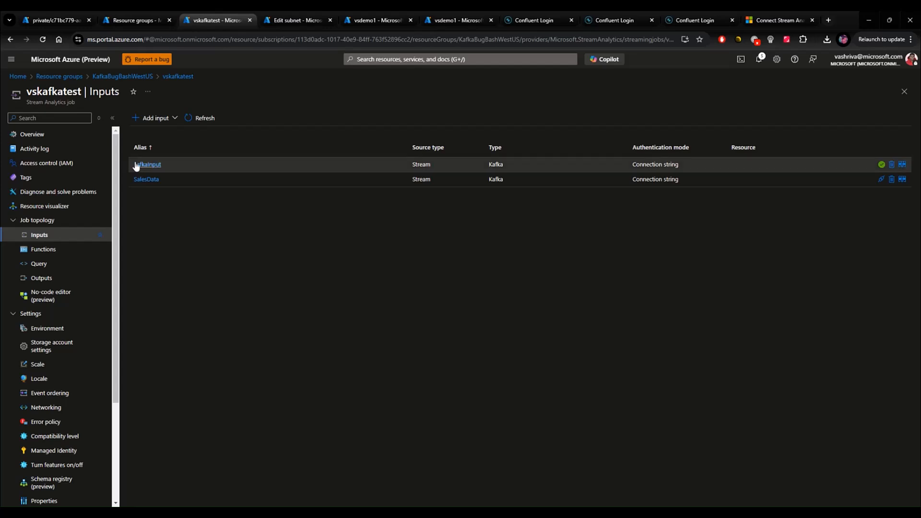
click(146, 164)
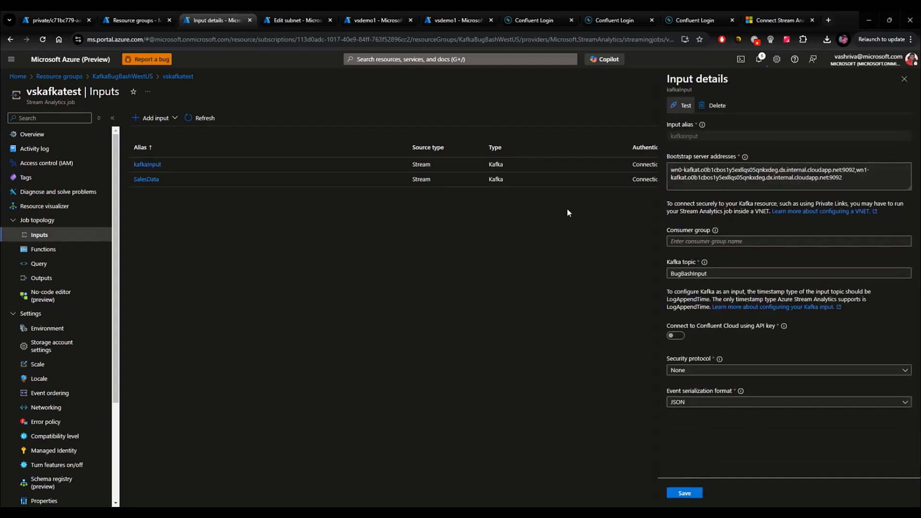